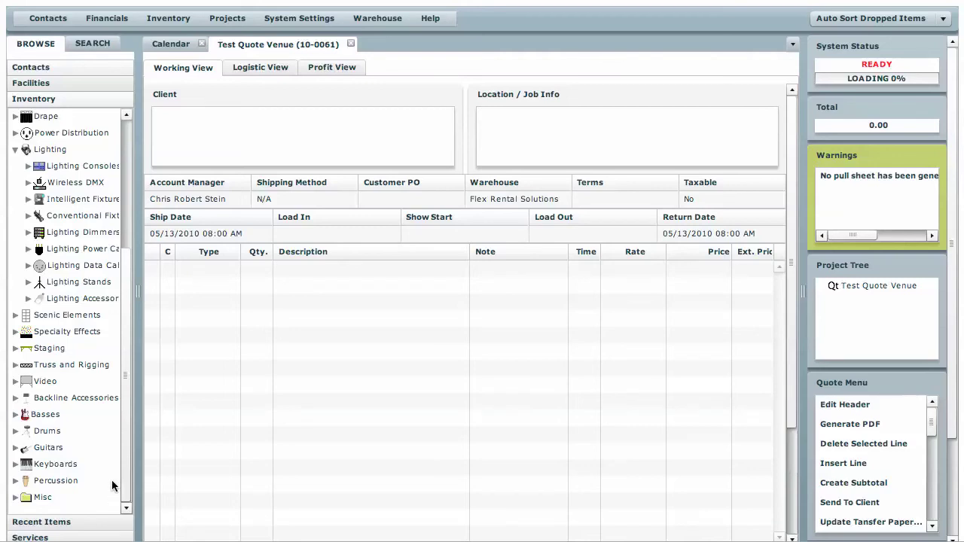
- Search the Contact Manager by the contact's first name, widen the Type column and open the Venue Two record
left_click(42, 21)
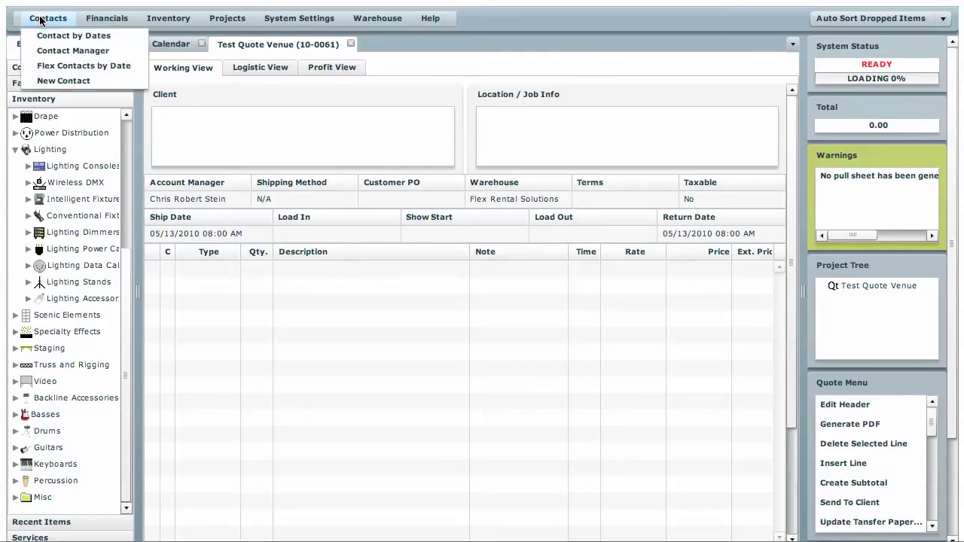
left_click(72, 50)
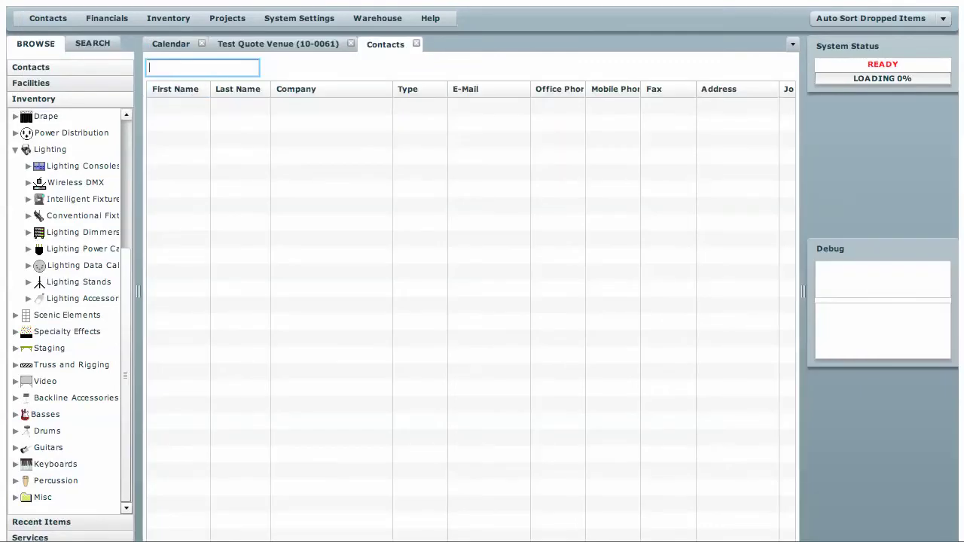
type("alan")
key("Return")
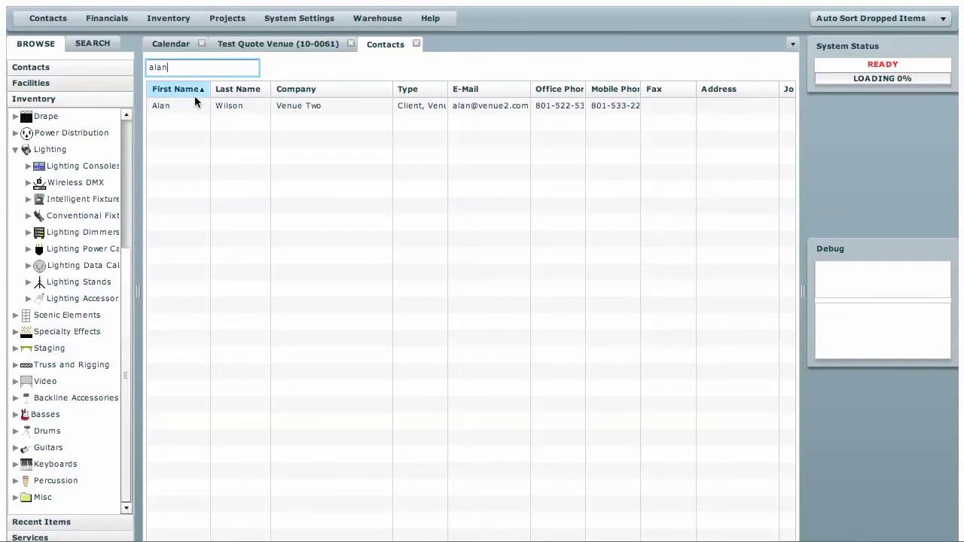
left_click(195, 104)
left_click_drag(447, 91, 493, 91)
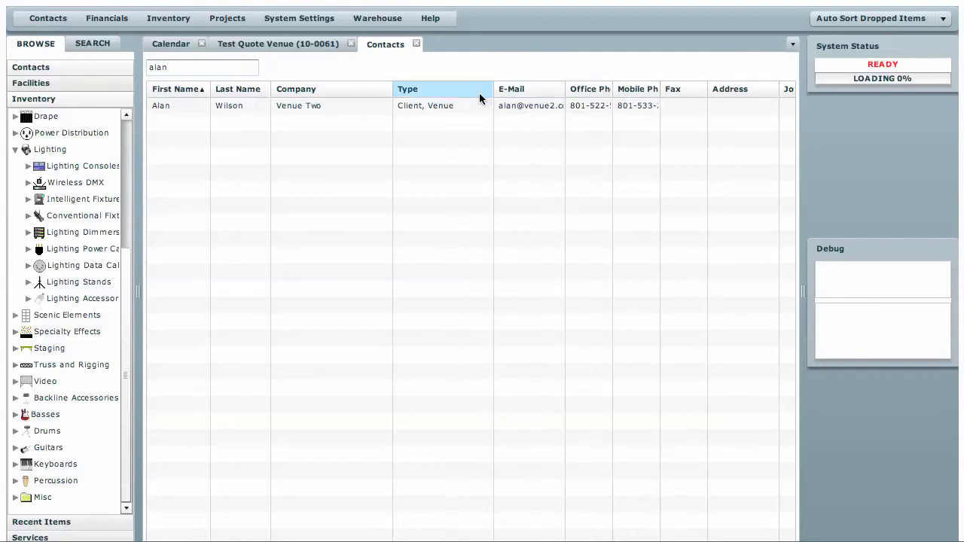
double_click(413, 105)
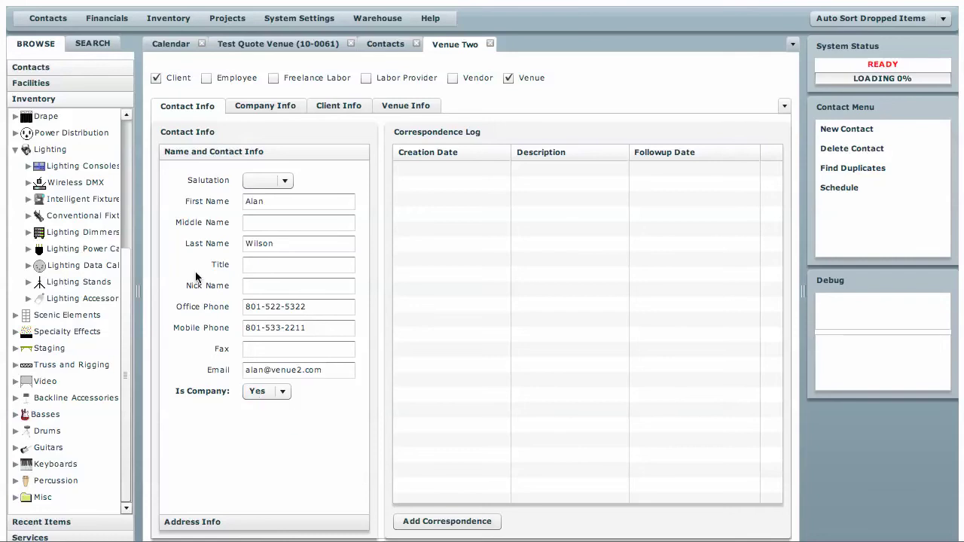
- Look through the Clients folder in the contact tree and review Venue Two's address, company and venue details
left_click(46, 69)
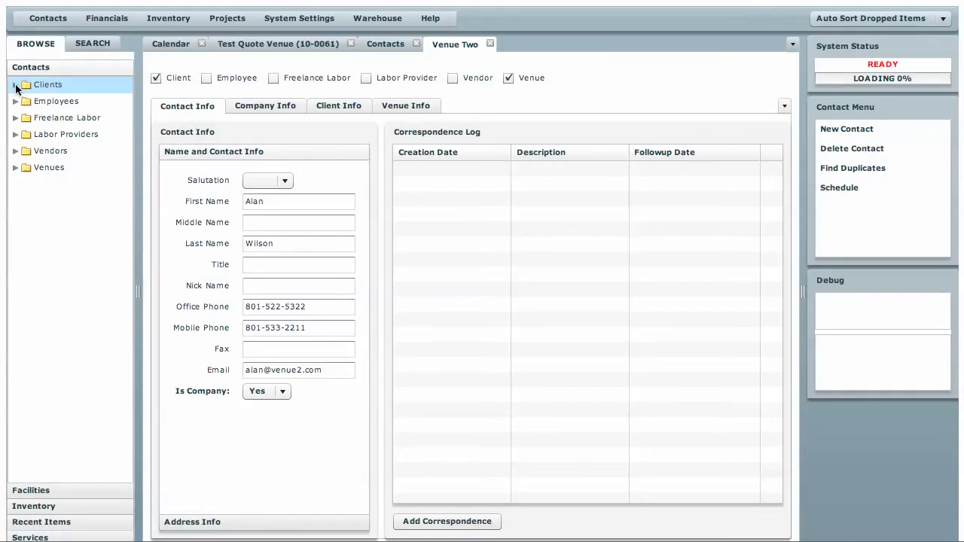
left_click(16, 88)
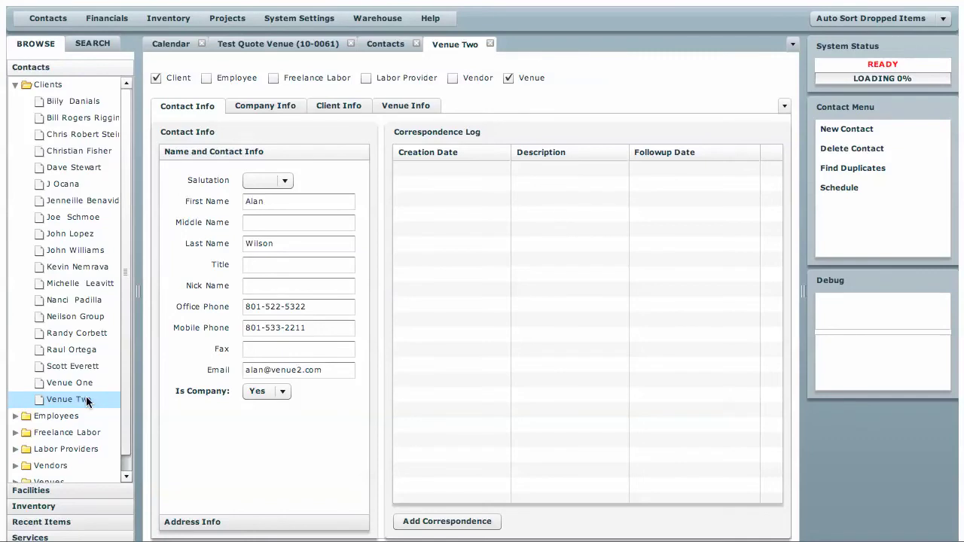
left_click(221, 524)
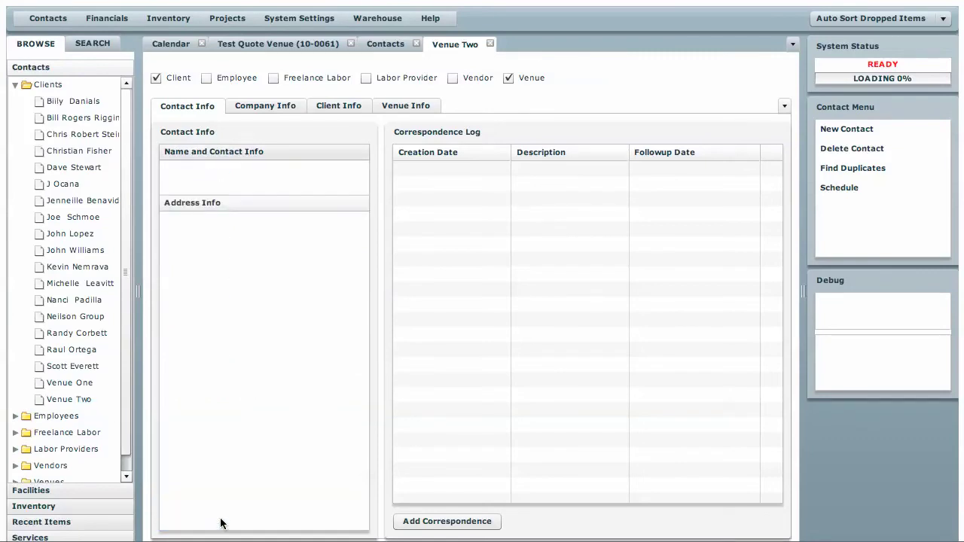
left_click(257, 106)
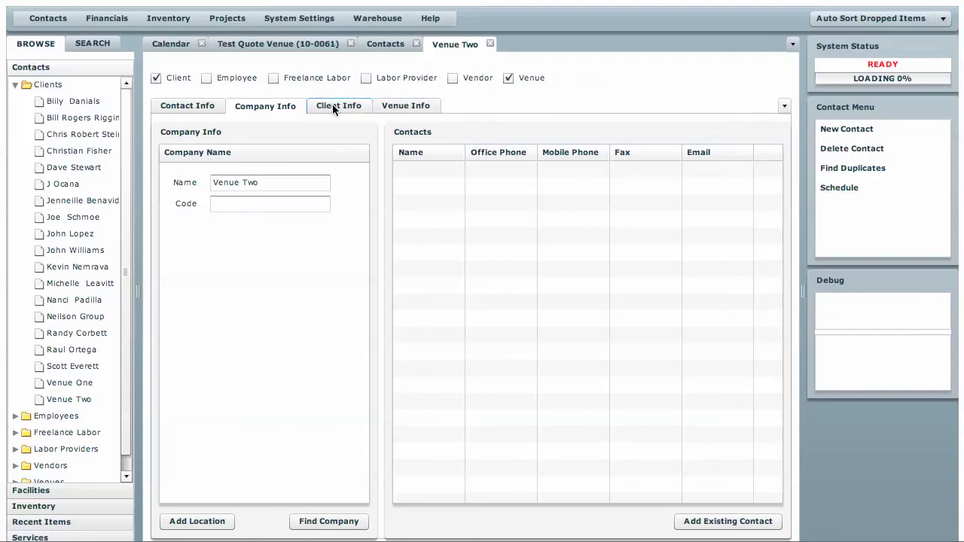
left_click(404, 107)
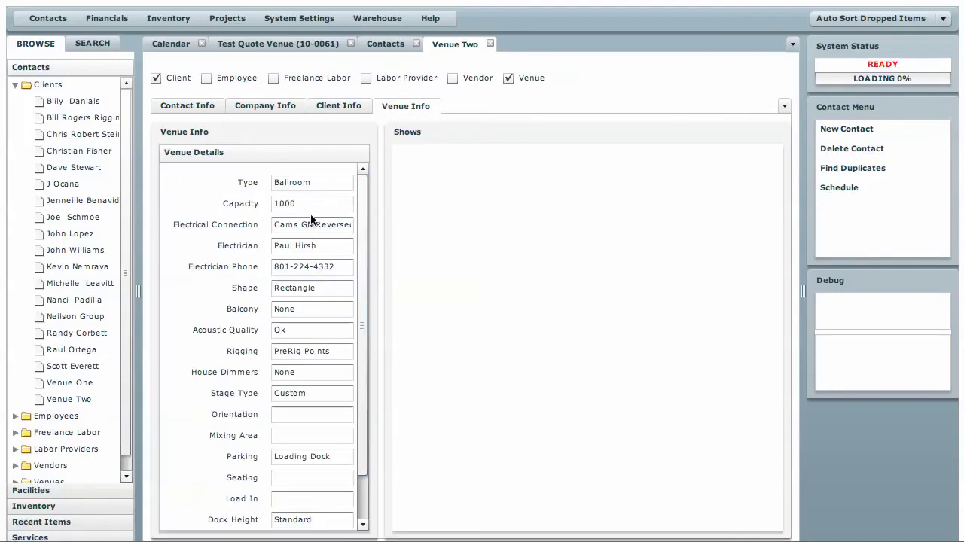
left_click_drag(359, 224, 357, 251)
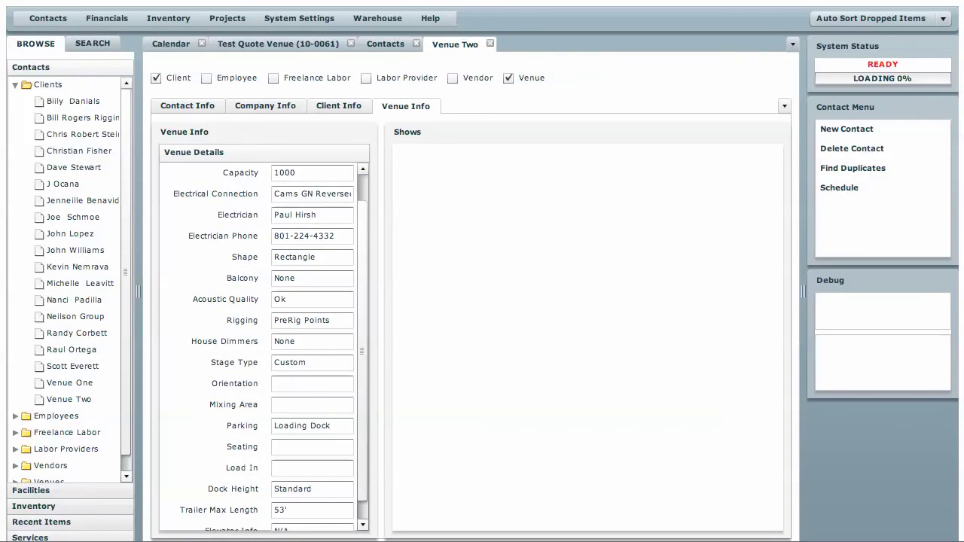
left_click_drag(360, 443, 361, 488)
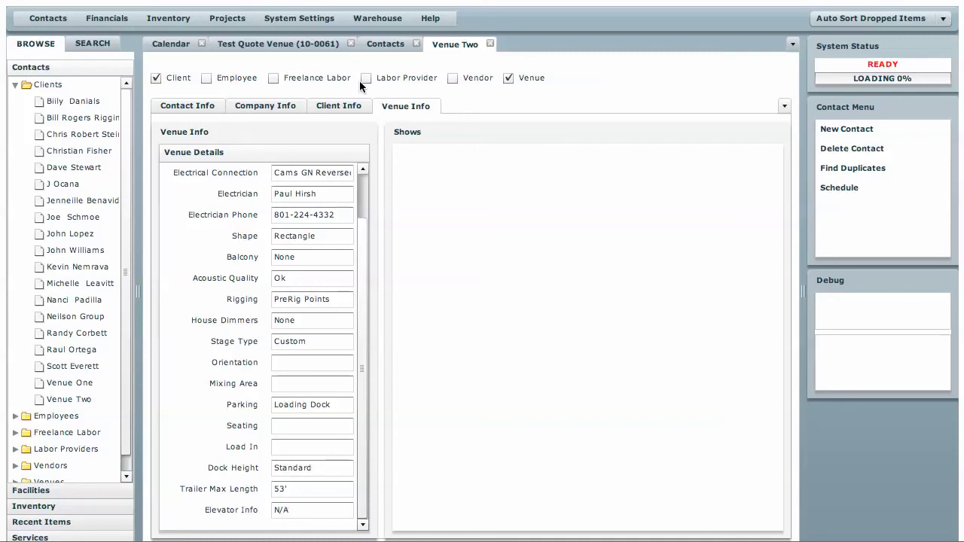
- Mark Venue Two as Freelance Labor and add the FOH Engineer skill to its labor info at level 8
left_click(275, 78)
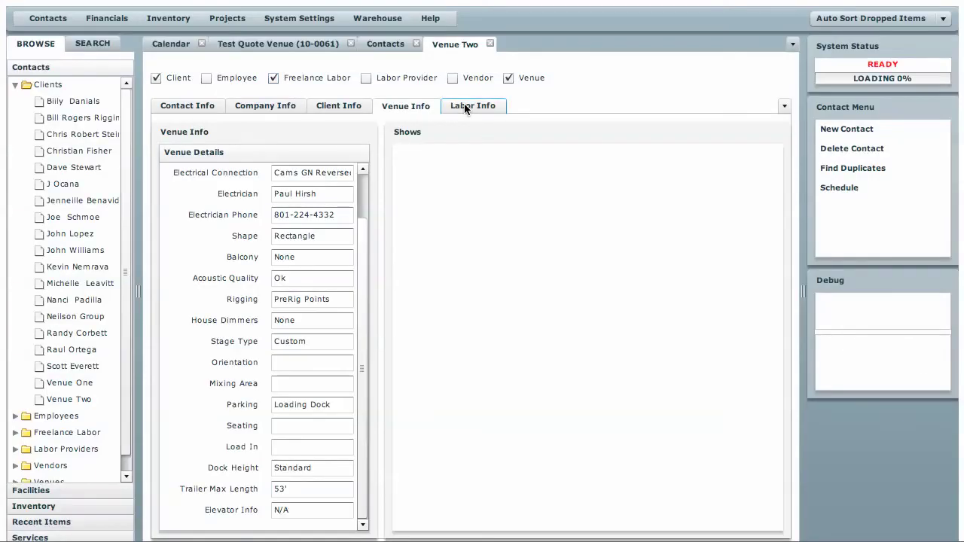
left_click(464, 107)
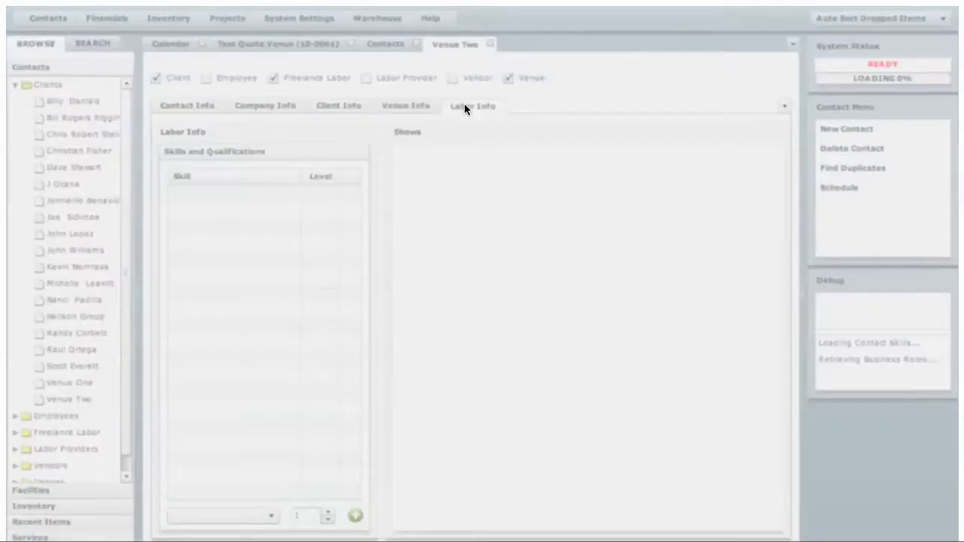
left_click(270, 515)
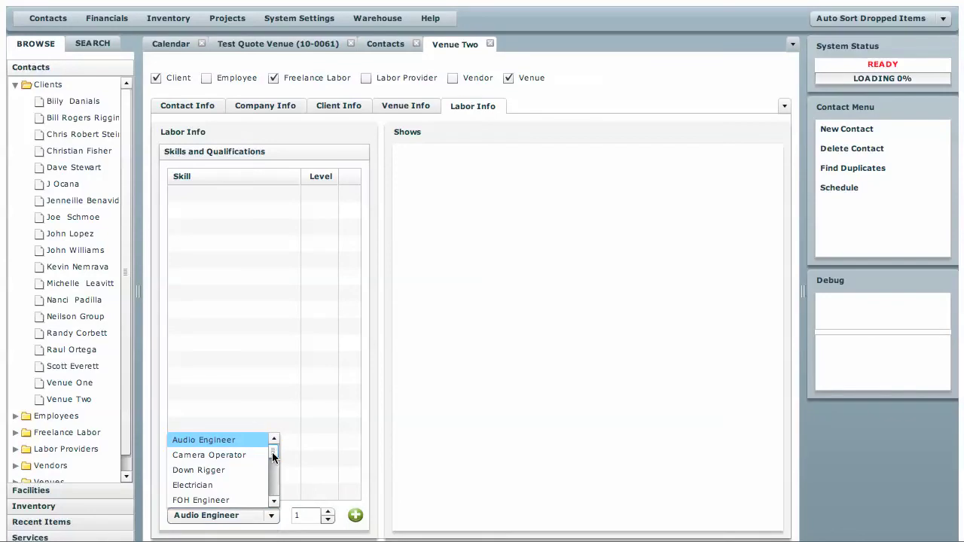
scroll(270, 461, "down", 4)
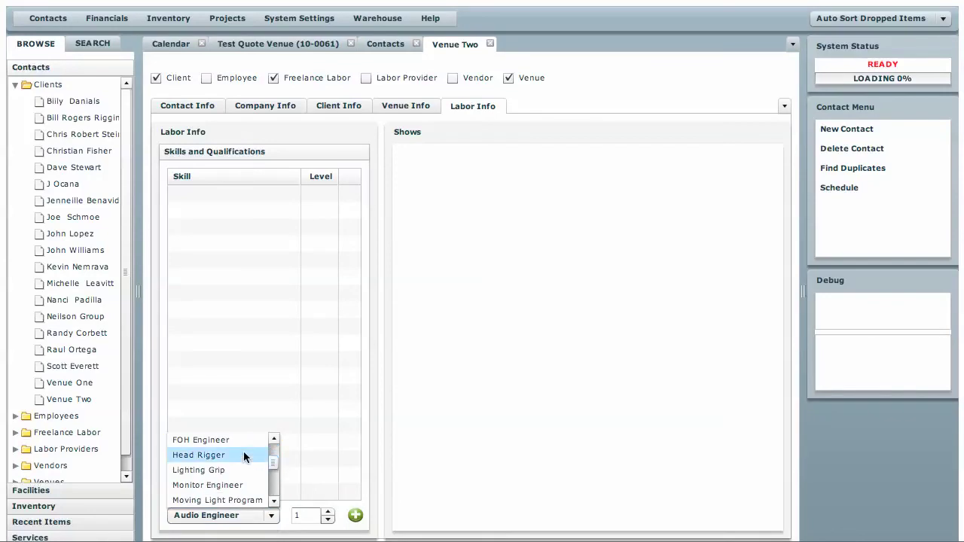
left_click(222, 440)
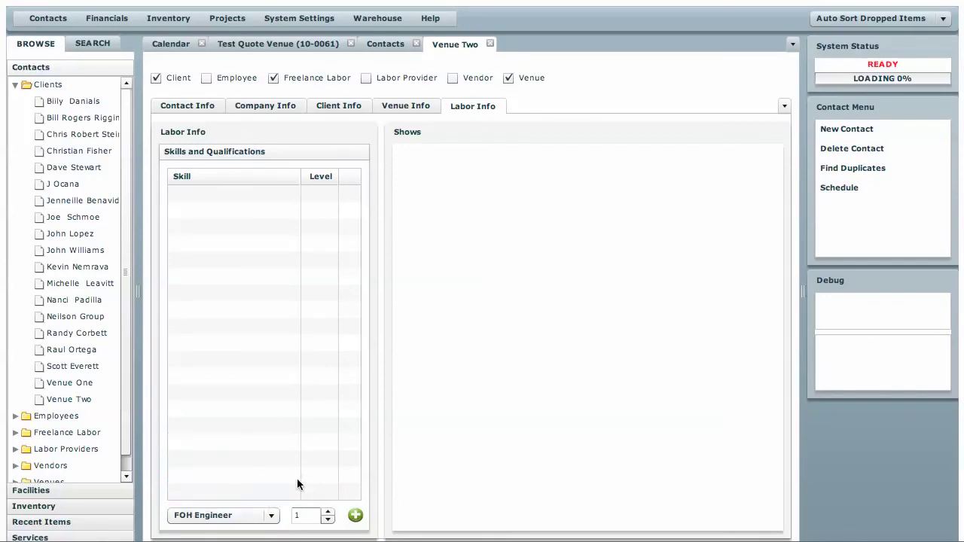
left_click(328, 512)
left_click(328, 512)
left_click(328, 511)
left_click(328, 512)
left_click(328, 512)
left_click(355, 516)
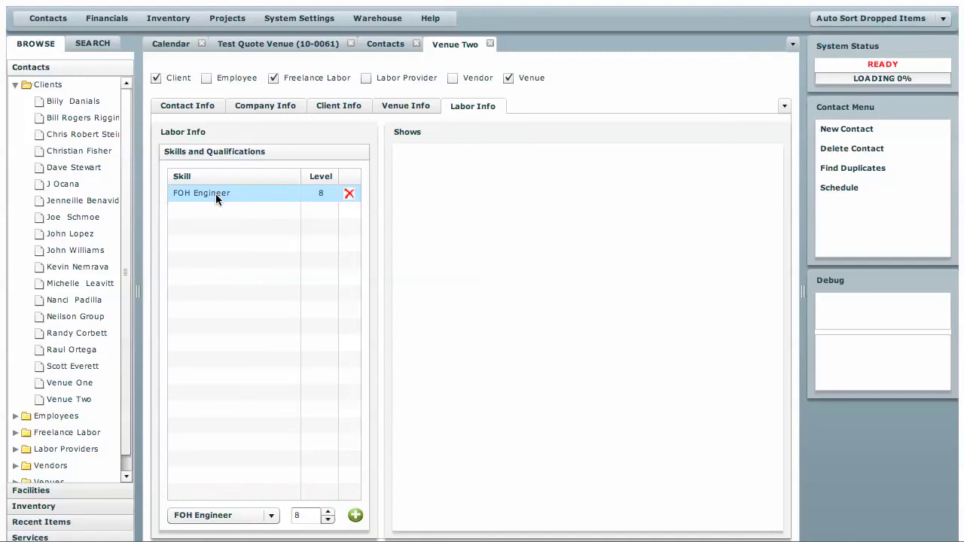
- Assign Venue Two from the Venues folder as the Location / Job Info of the Test Quote Venue quote
left_click(256, 47)
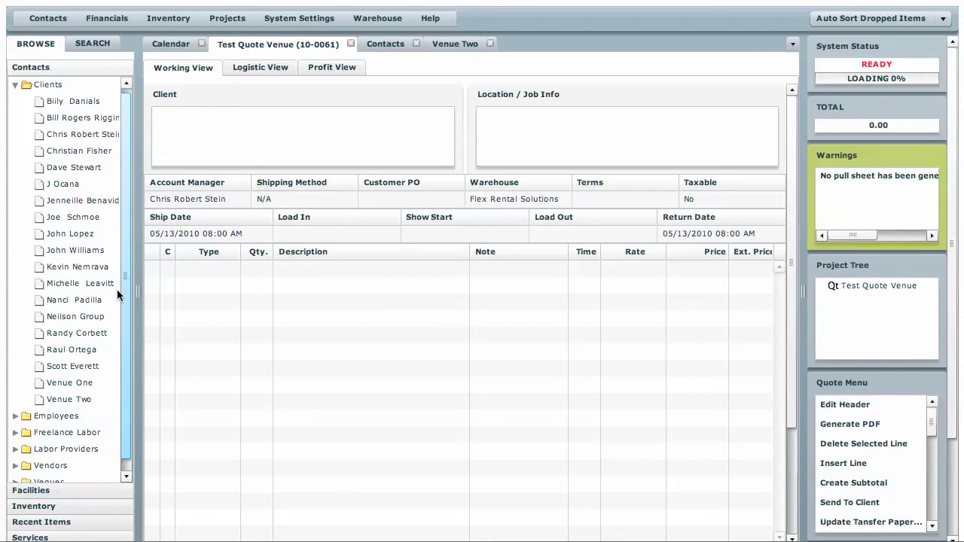
scroll(114, 316, "down", 1)
left_click(15, 466)
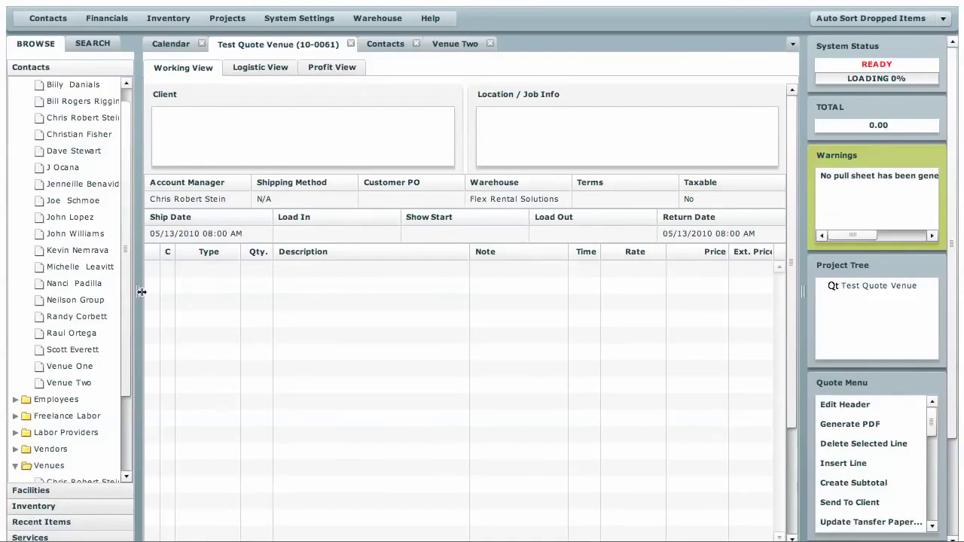
left_click_drag(128, 295, 128, 390)
left_click_drag(67, 466, 543, 152)
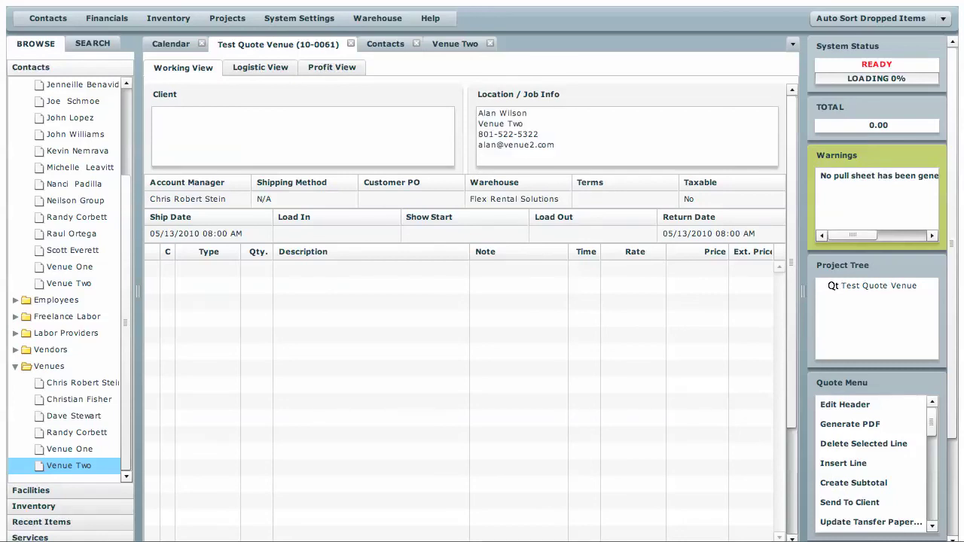
- Search contacts by first name and assign the match whose type is Client, Venue as the quote's client
double_click(241, 125)
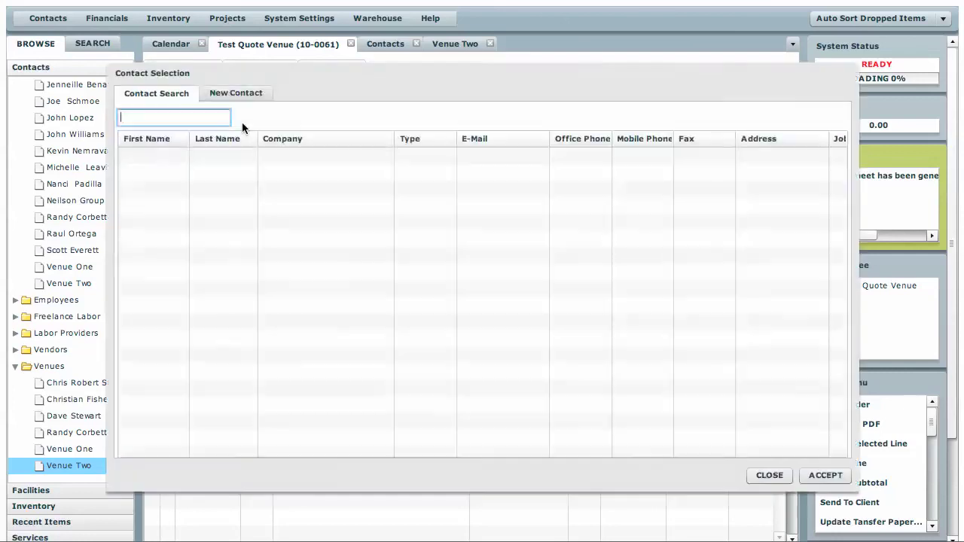
type("dave")
key("Return")
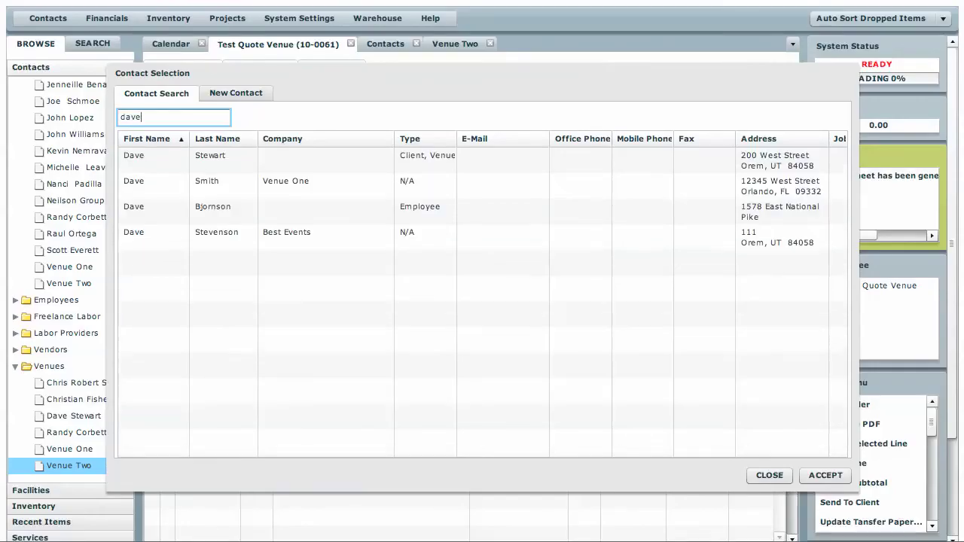
left_click(210, 160)
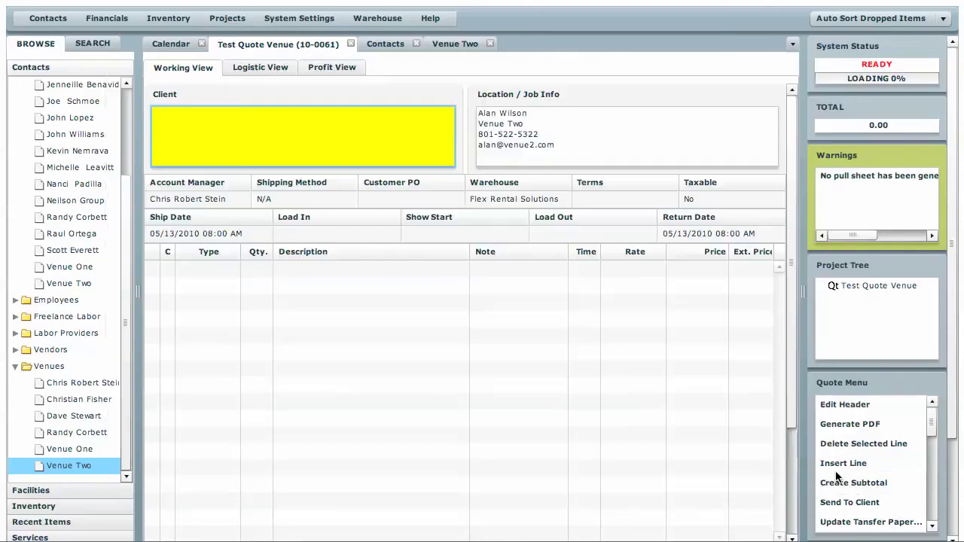
left_click(829, 474)
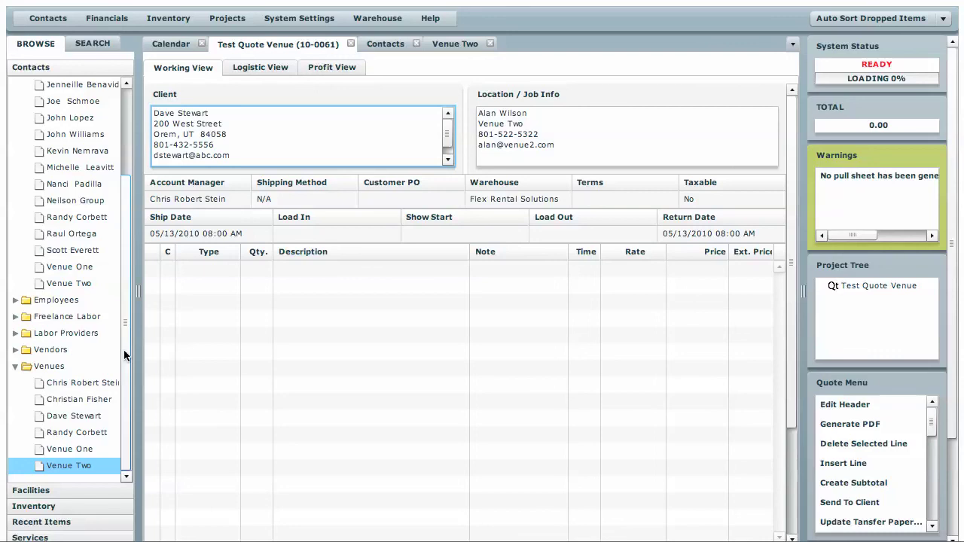
left_click_drag(124, 355, 128, 183)
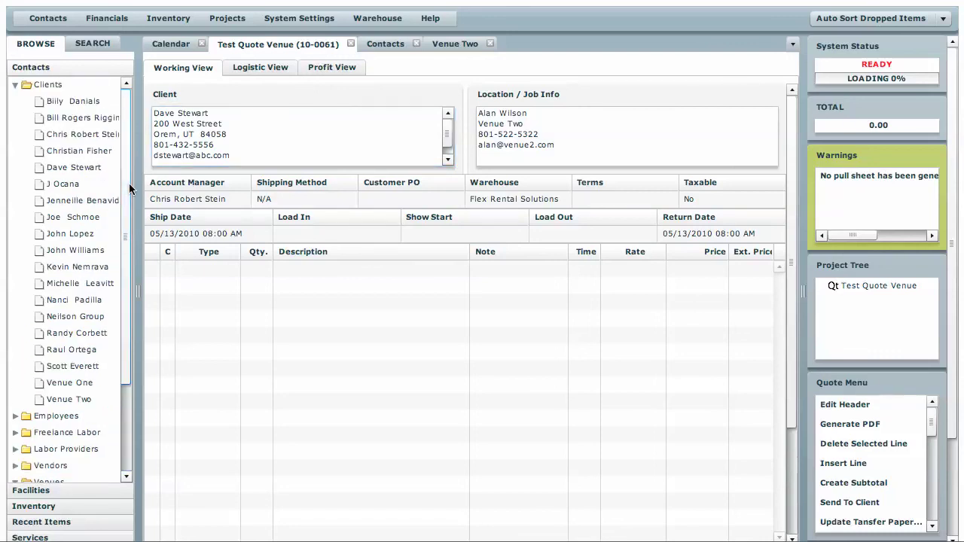